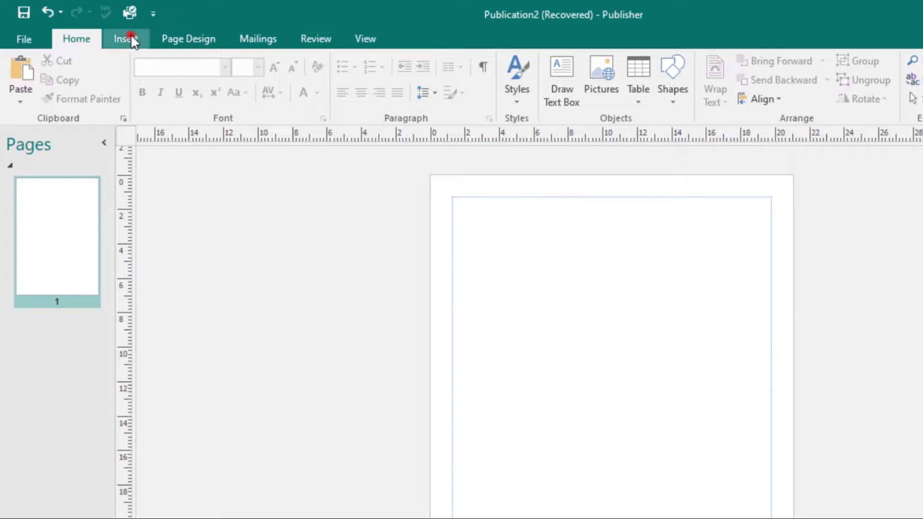
- Draw a tall, narrow text box down the left side of the page from the top-left margin corner
click(126, 39)
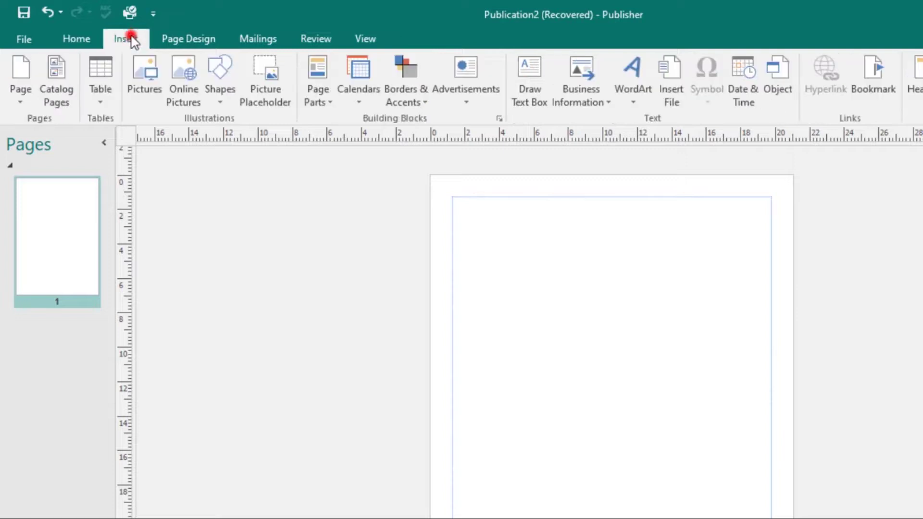
click(541, 92)
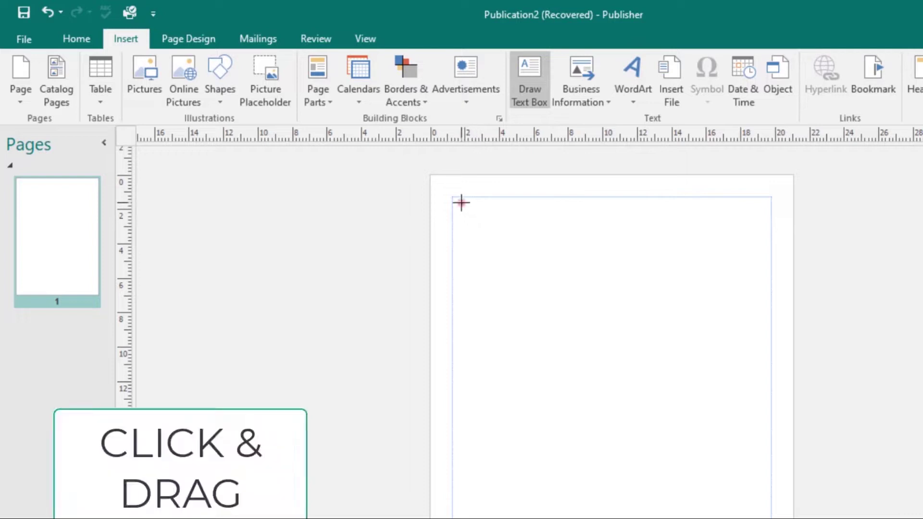
drag(461, 202, 549, 518)
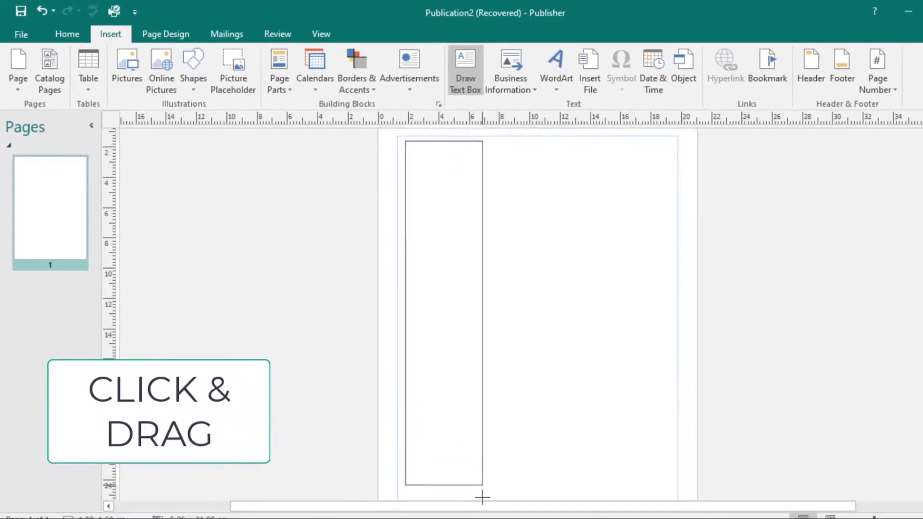
drag(482, 498, 481, 498)
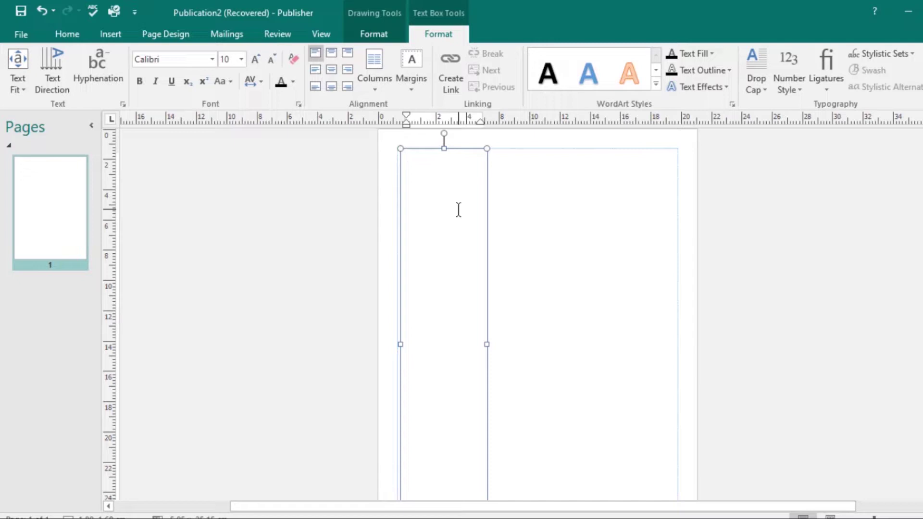
- Paste the prepared picture-from-file and clip-art instructions into the narrow text box
key(ctrl+v)
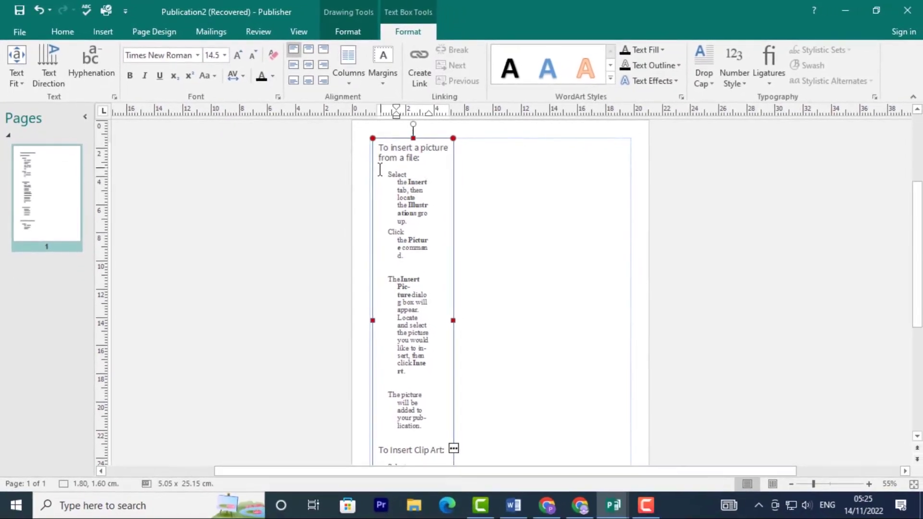
scroll(443, 298, down, 2)
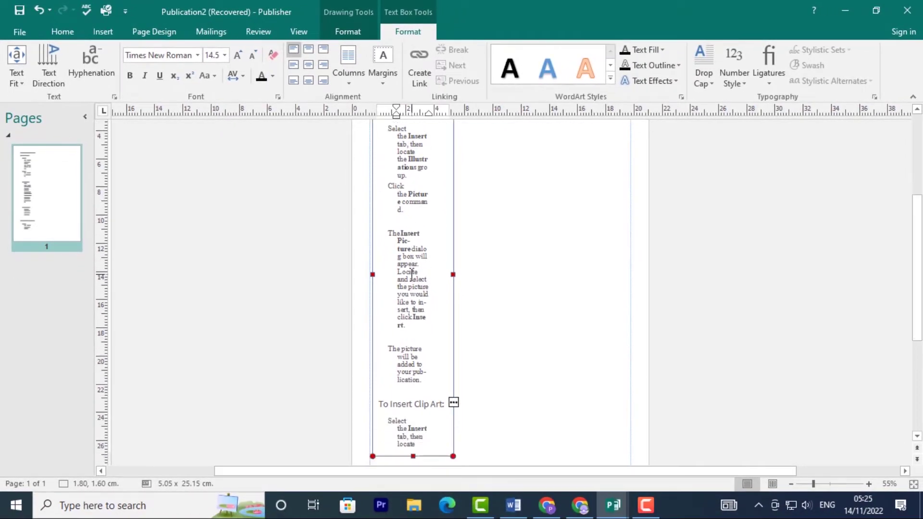
scroll(411, 274, down, 1)
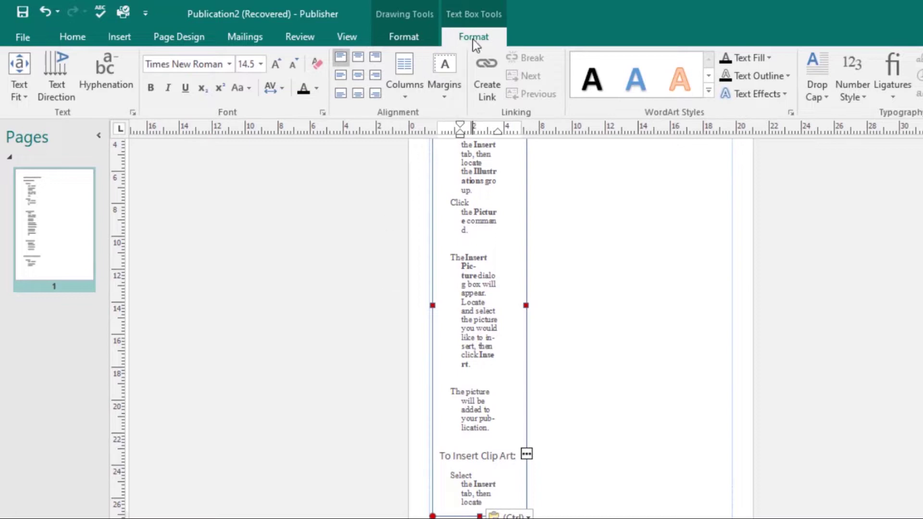
- Pour the overflow text into a new linked box on the right, then make it taller and wider
click(486, 76)
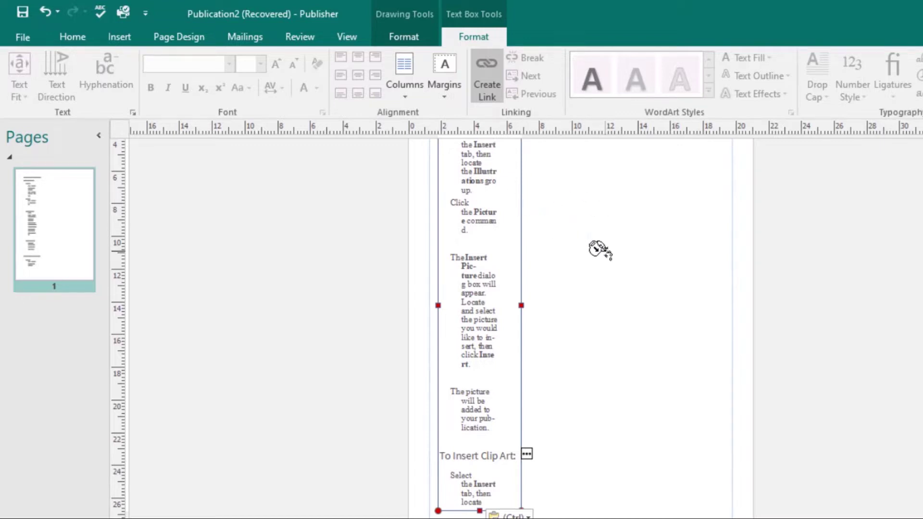
scroll(603, 248, up, 1)
scroll(607, 253, up, 2)
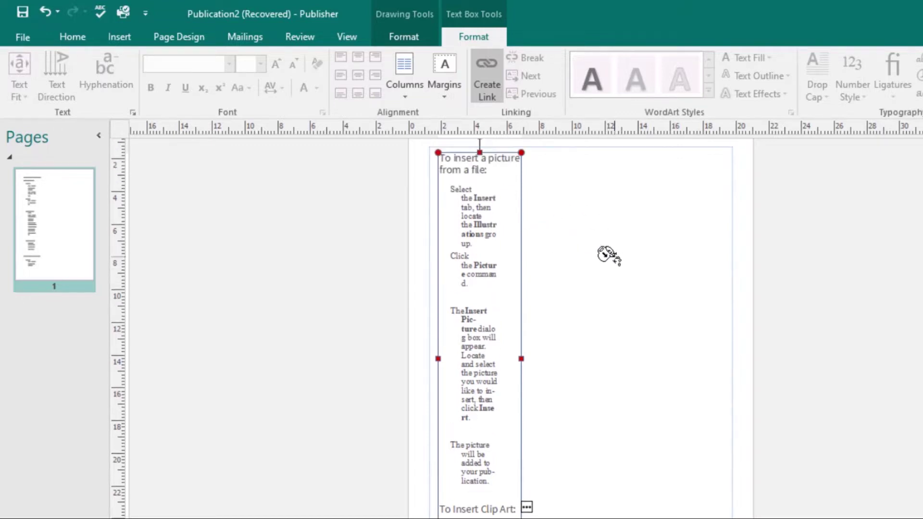
click(592, 198)
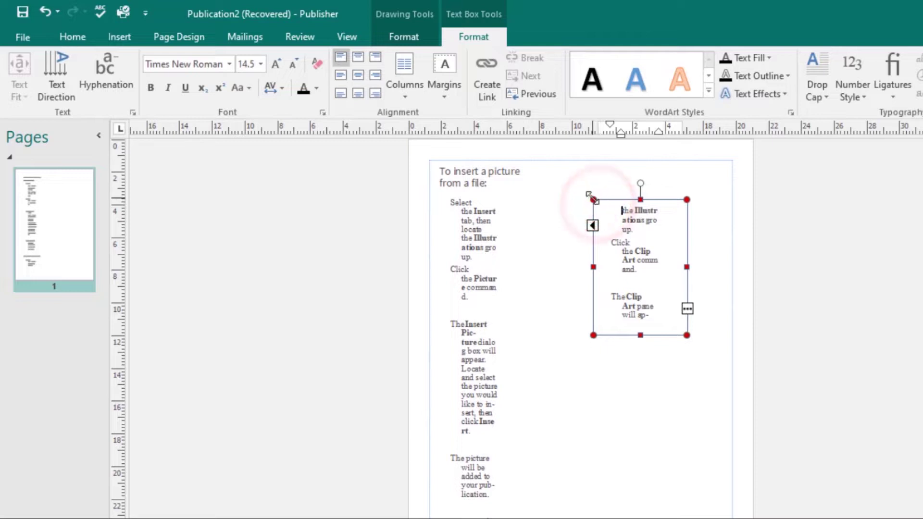
drag(597, 197, 587, 158)
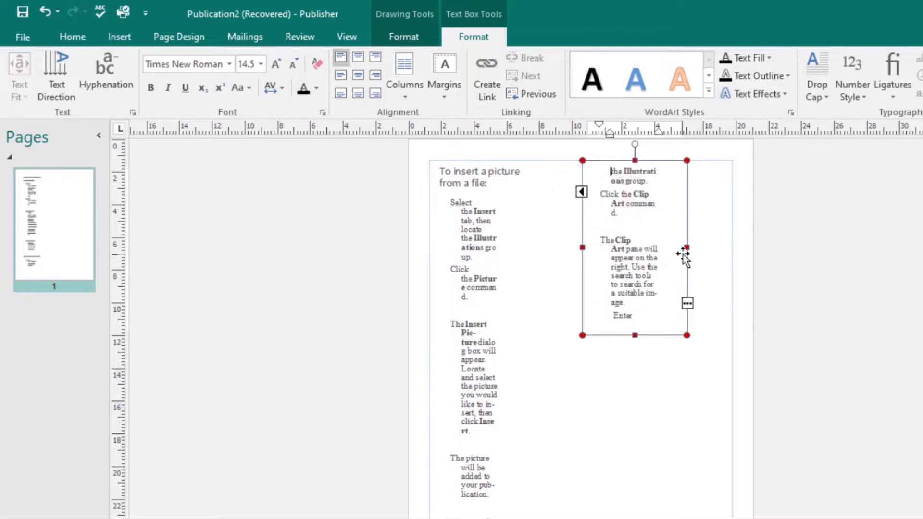
drag(689, 248, 713, 247)
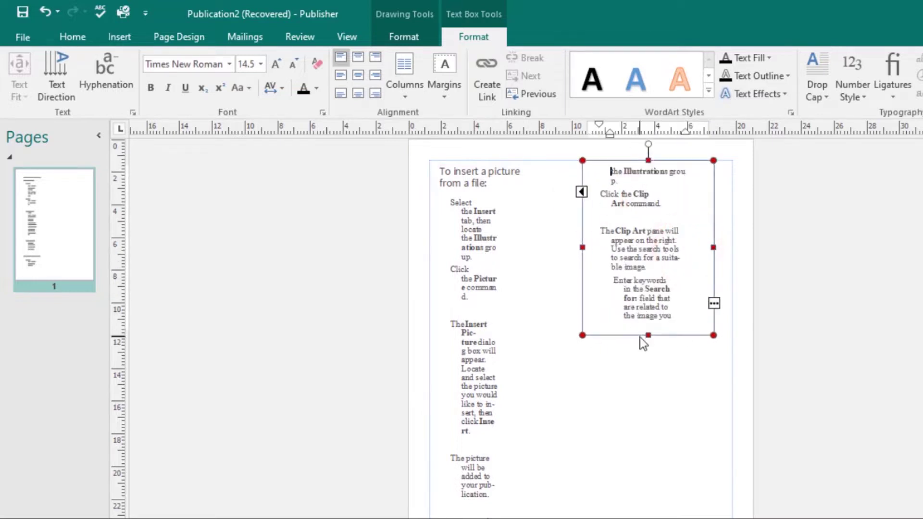
drag(649, 335, 649, 460)
- Widen the left column text box
click(511, 330)
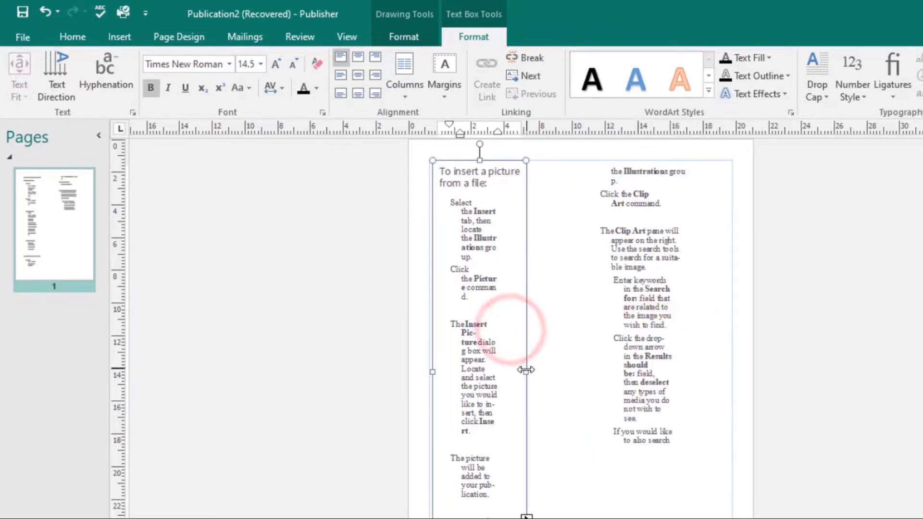
drag(526, 370, 561, 371)
scroll(539, 427, down, 1)
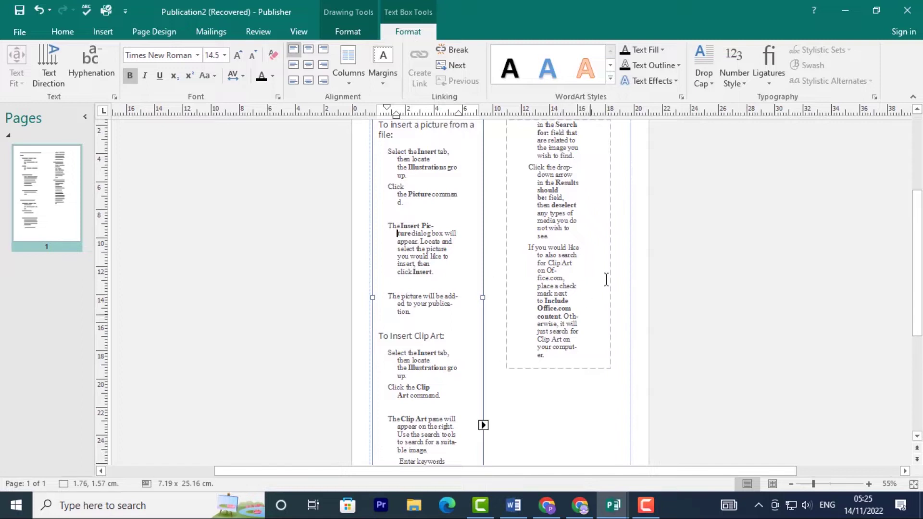
- Enlarge the right text box up and left so it sits level beside the left column
click(558, 286)
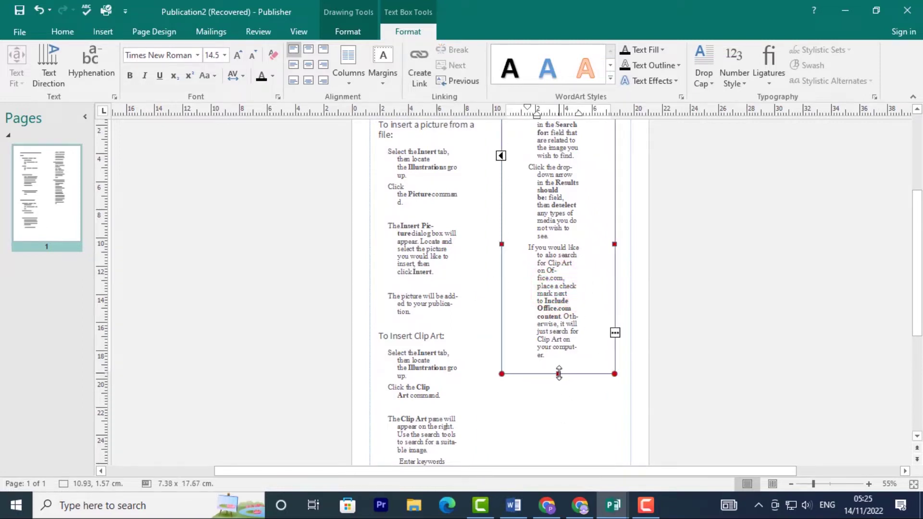
drag(558, 374, 567, 445)
scroll(552, 125, up, 1)
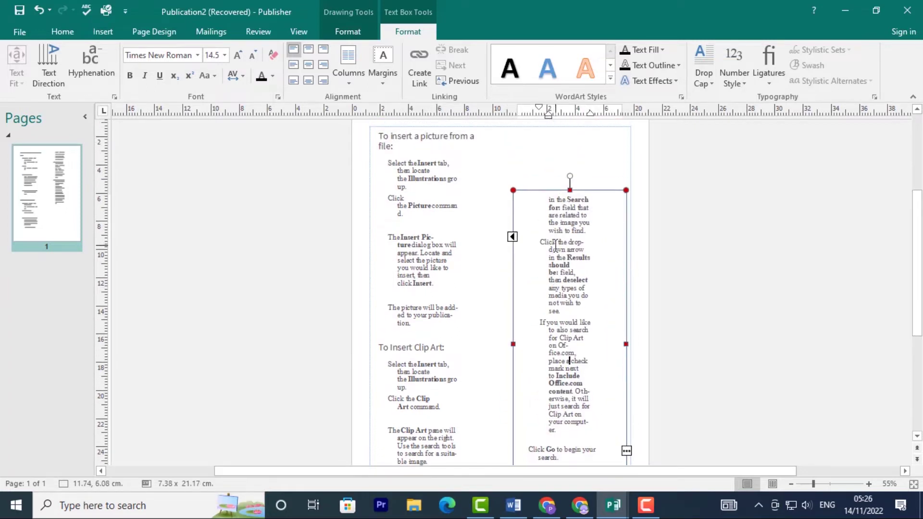
drag(512, 190, 479, 130)
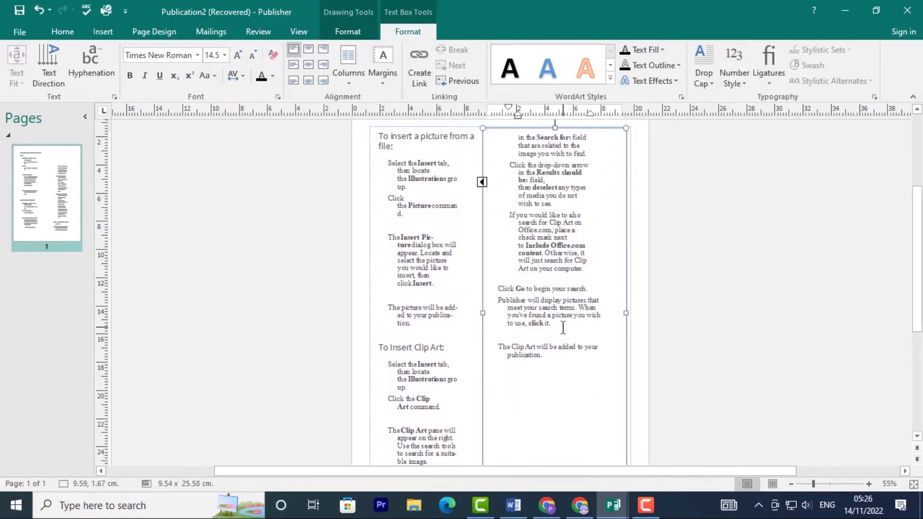
scroll(561, 327, down, 1)
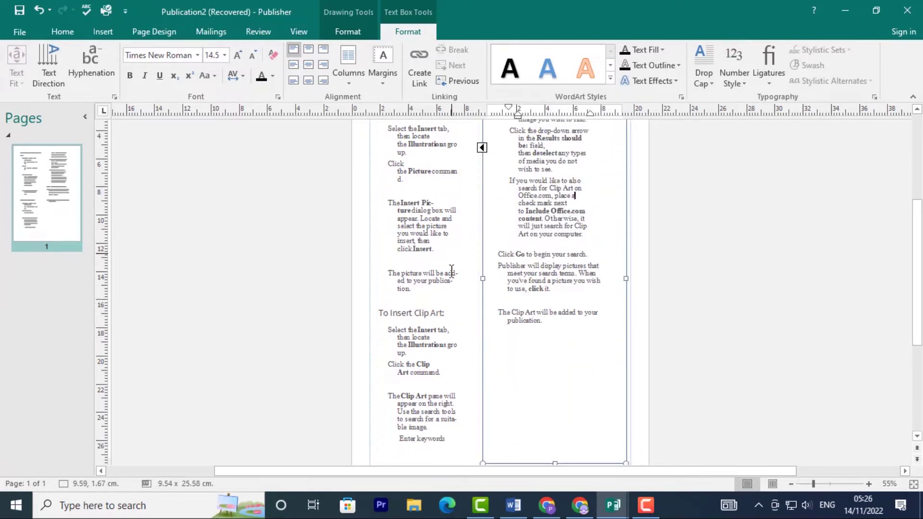
- Shorten the right text box so it ends just below its last clip-art step
click(423, 346)
click(553, 298)
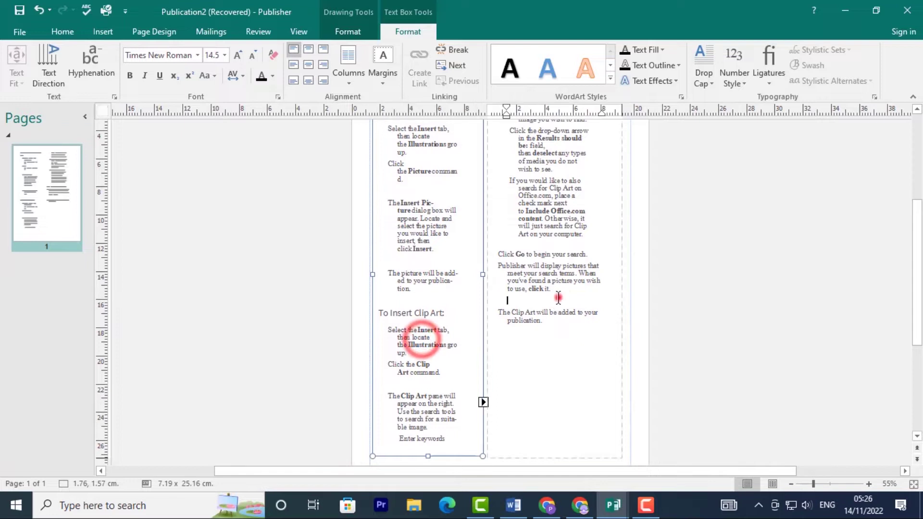
click(395, 339)
click(551, 343)
click(553, 381)
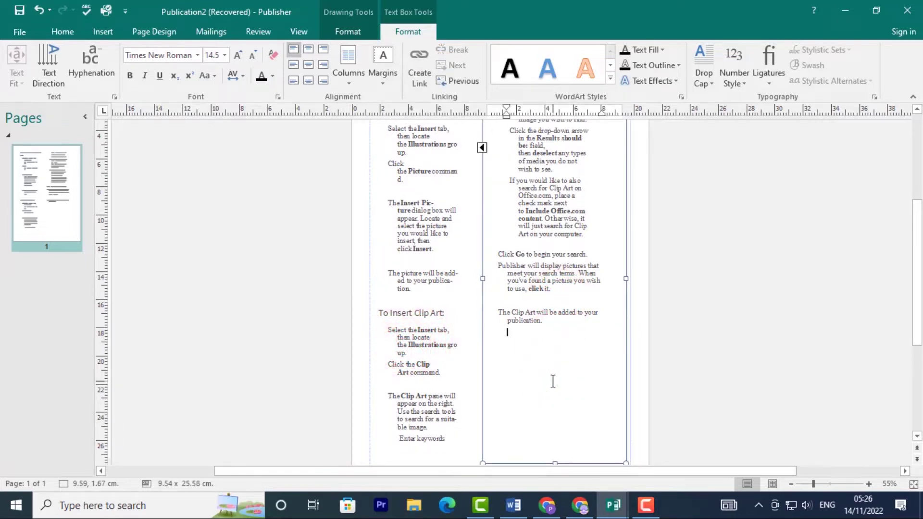
scroll(552, 381, down, 2)
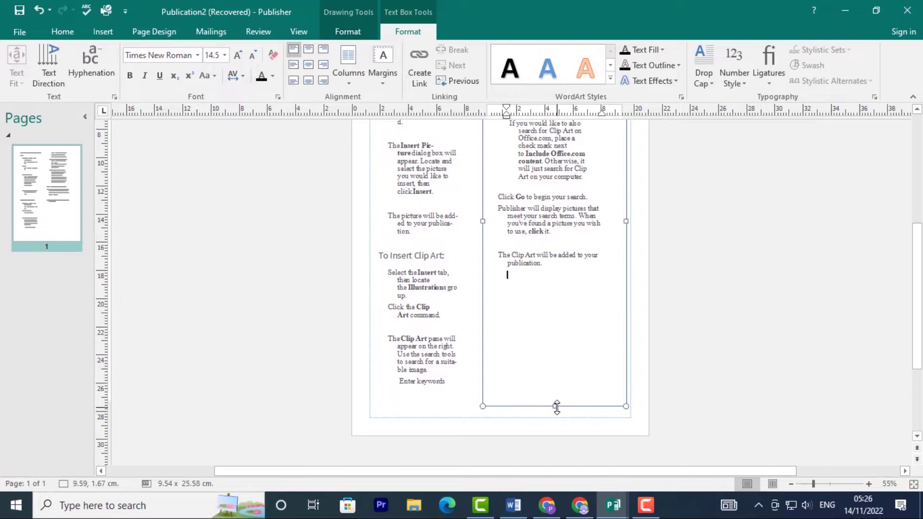
drag(556, 406, 562, 307)
click(583, 360)
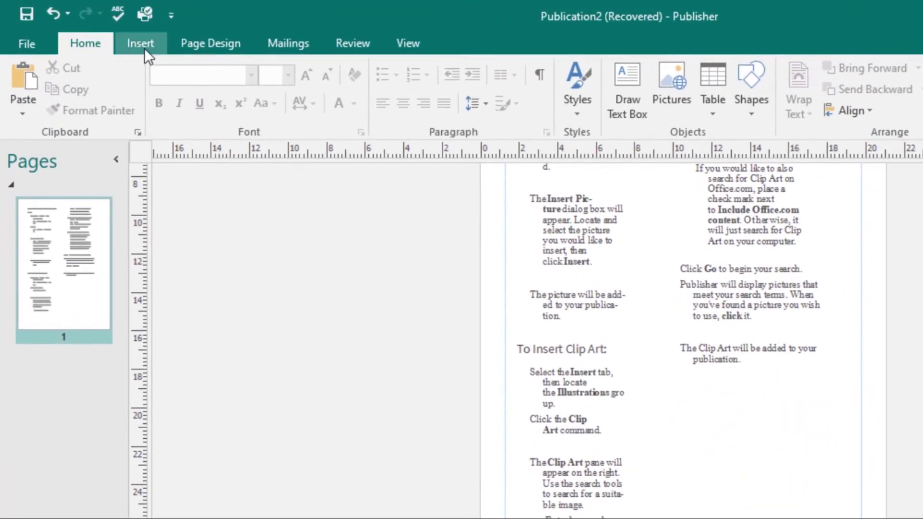
- Draw a new text box in the empty space below the right column of instructions
click(105, 33)
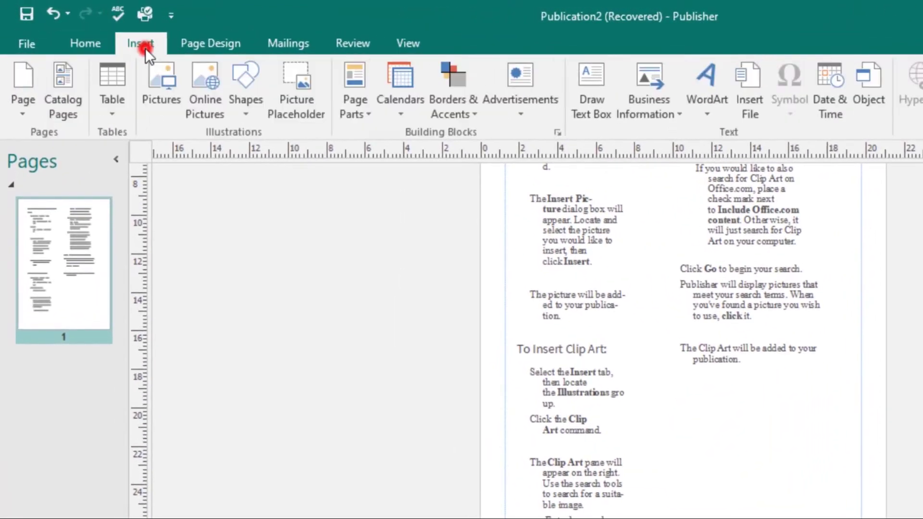
click(598, 88)
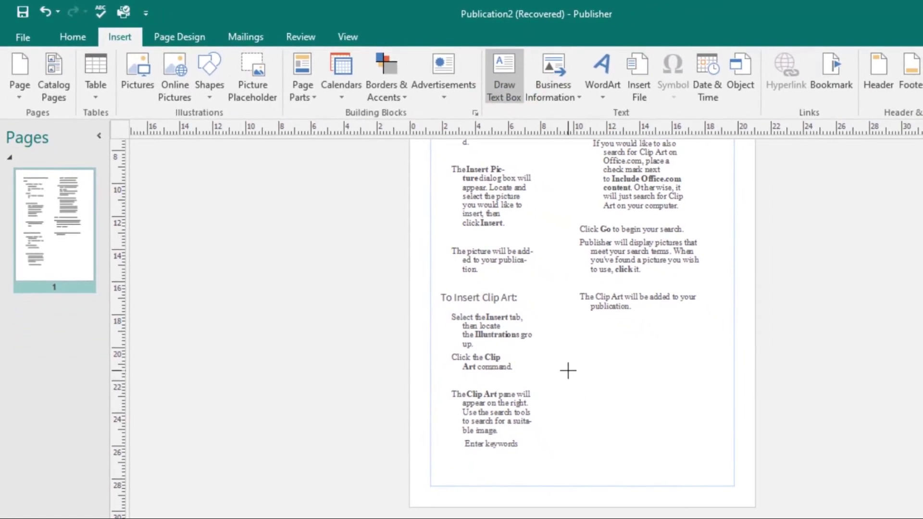
mouse_move(567, 370)
mouse_down()
mouse_move(607, 408)
mouse_move(723, 481)
mouse_up()
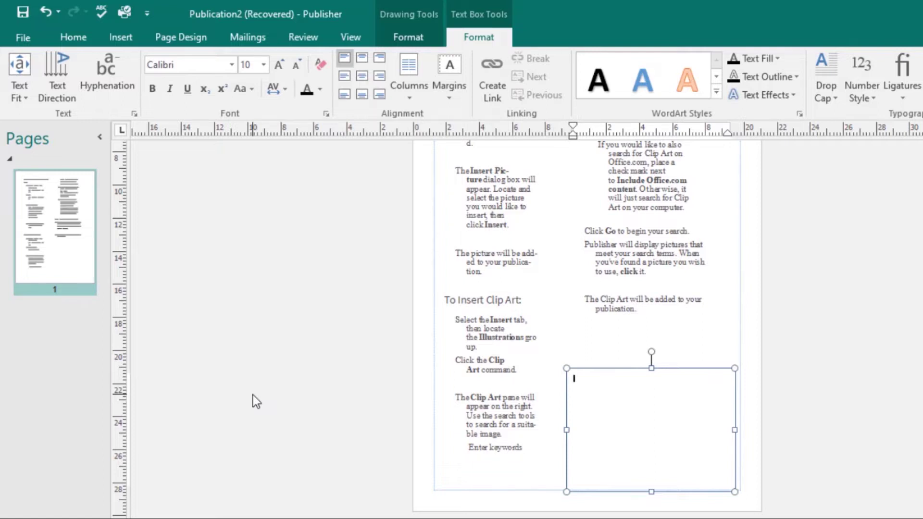
click(25, 95)
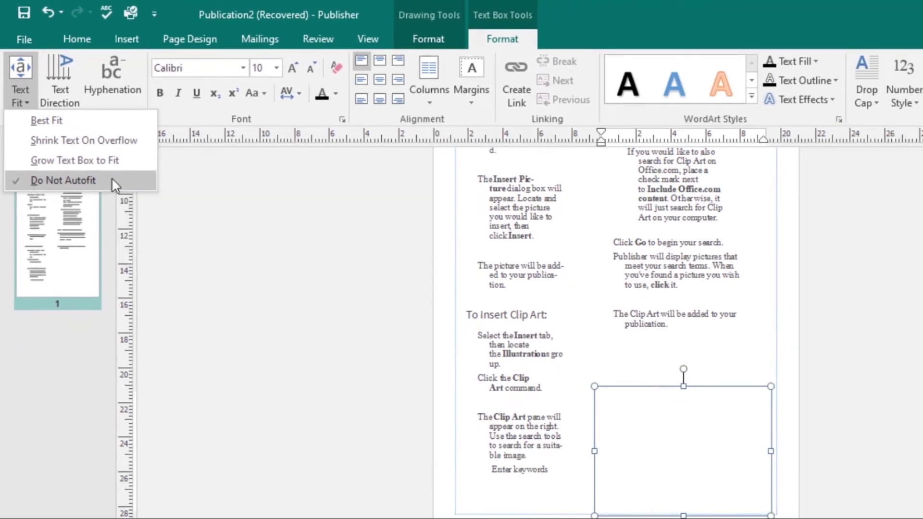
click(112, 180)
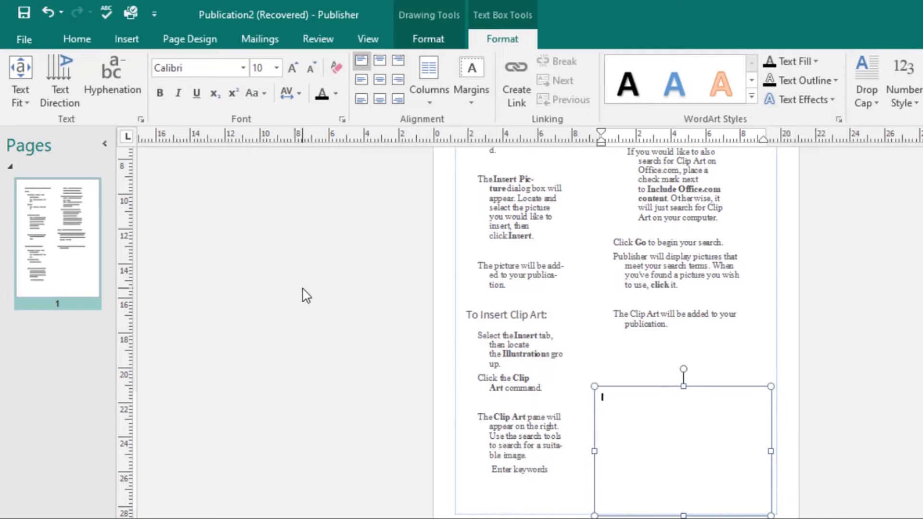
- Enable automatic hyphenation for the instruction story with a 0.635cm hyphenation zone
click(691, 256)
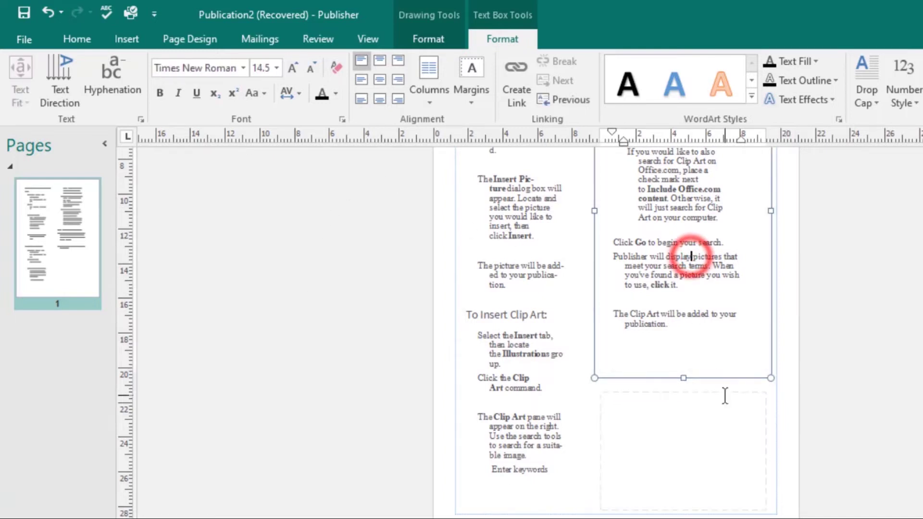
scroll(724, 395, up, 3)
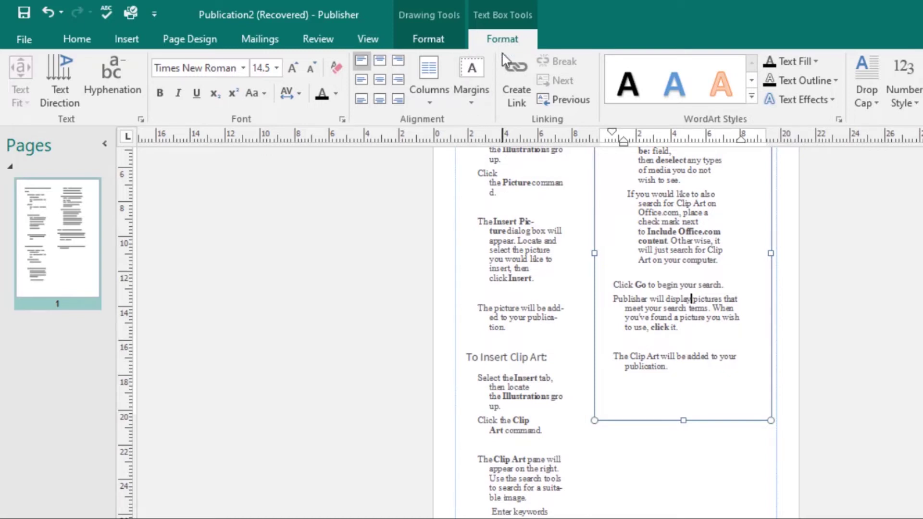
click(105, 70)
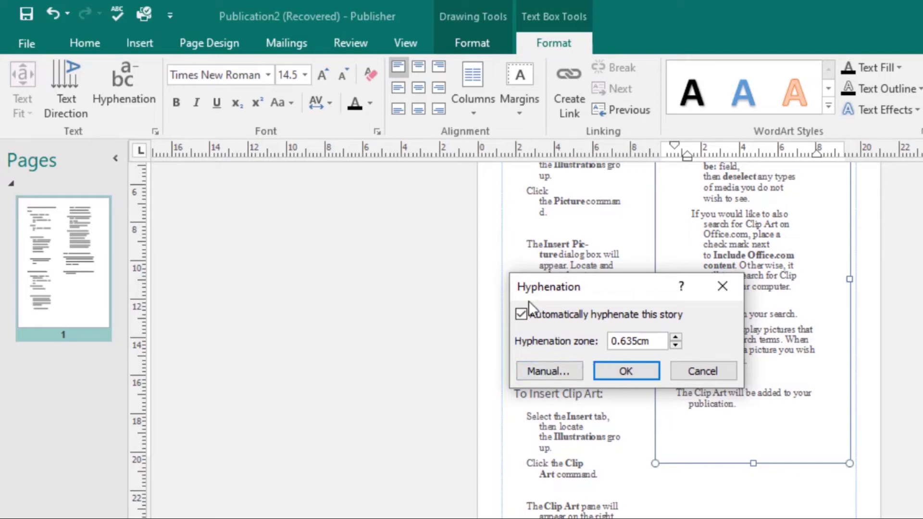
click(645, 372)
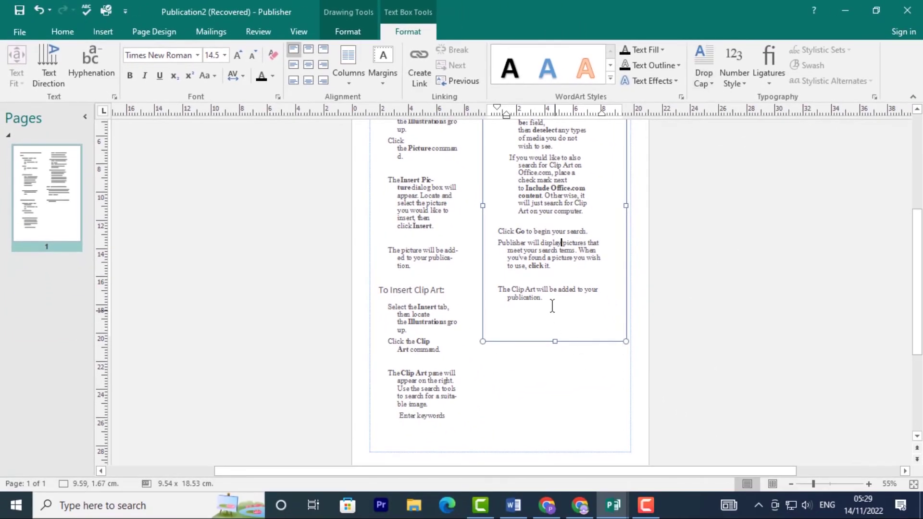
- Apply the ornate script drop cap to the heading 'To insert a picture from a file:'
scroll(550, 301, up, 2)
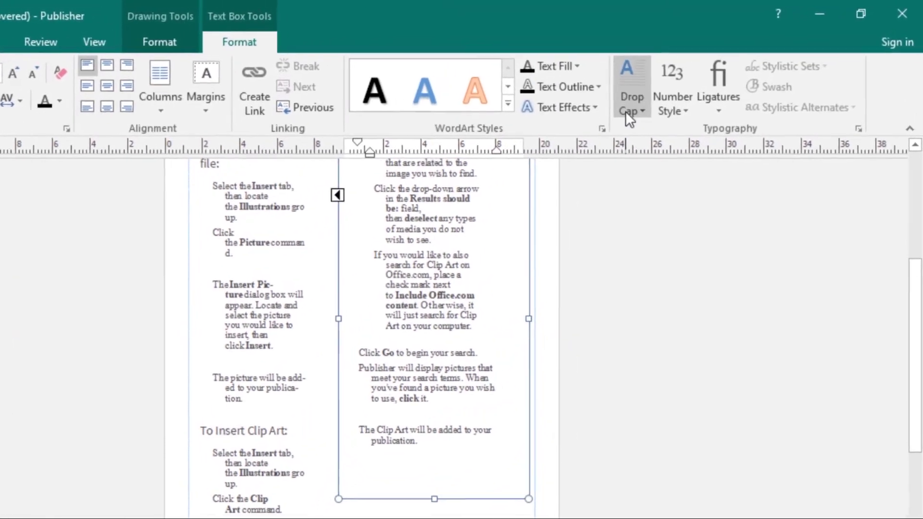
click(637, 113)
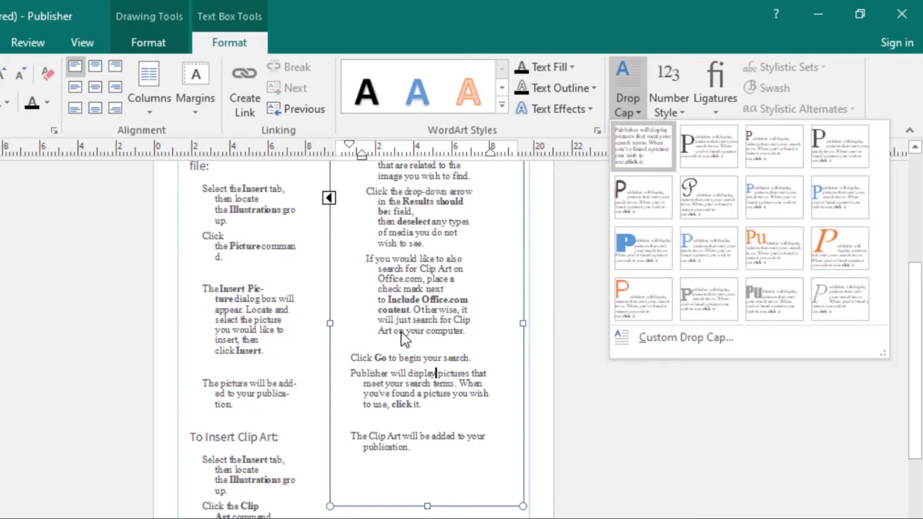
scroll(401, 331, up, 3)
click(186, 207)
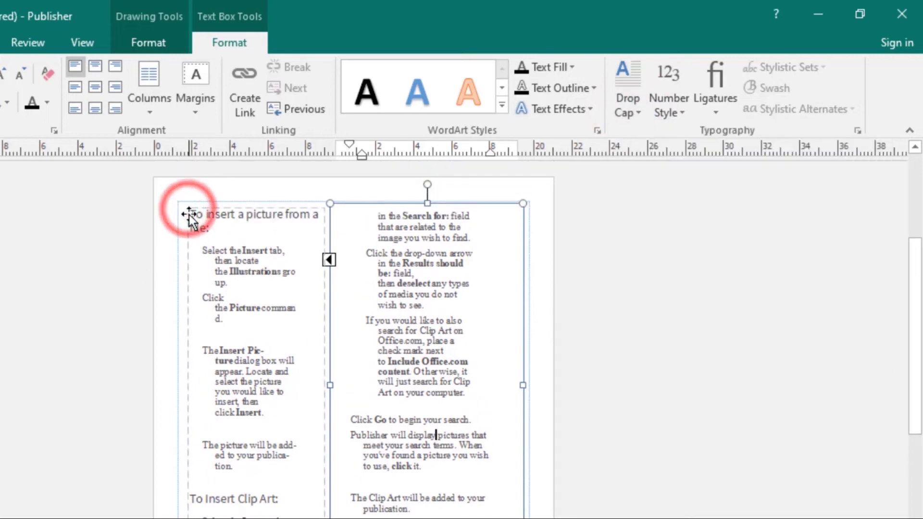
click(190, 212)
click(206, 231)
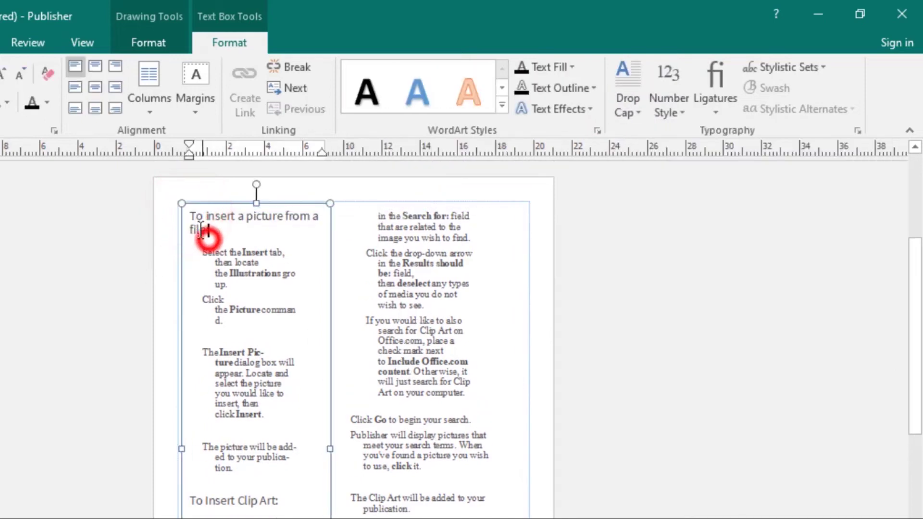
triple_click(191, 213)
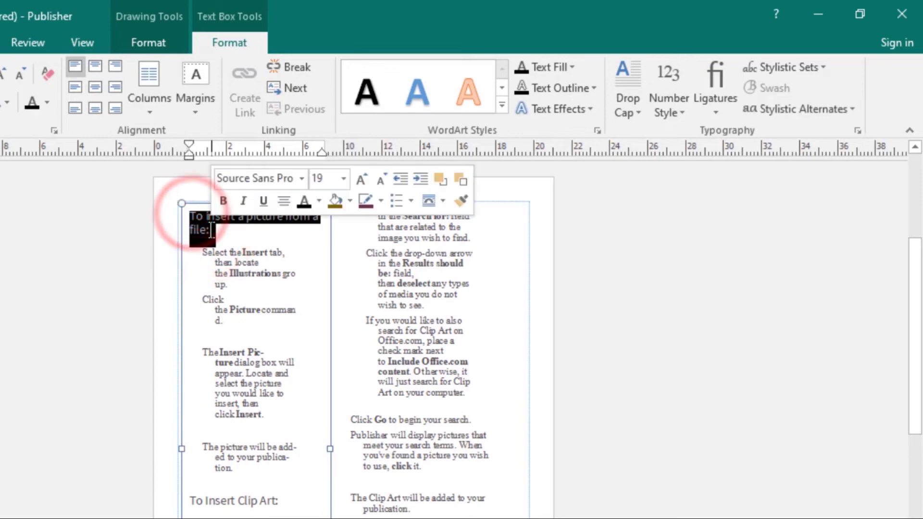
click(644, 112)
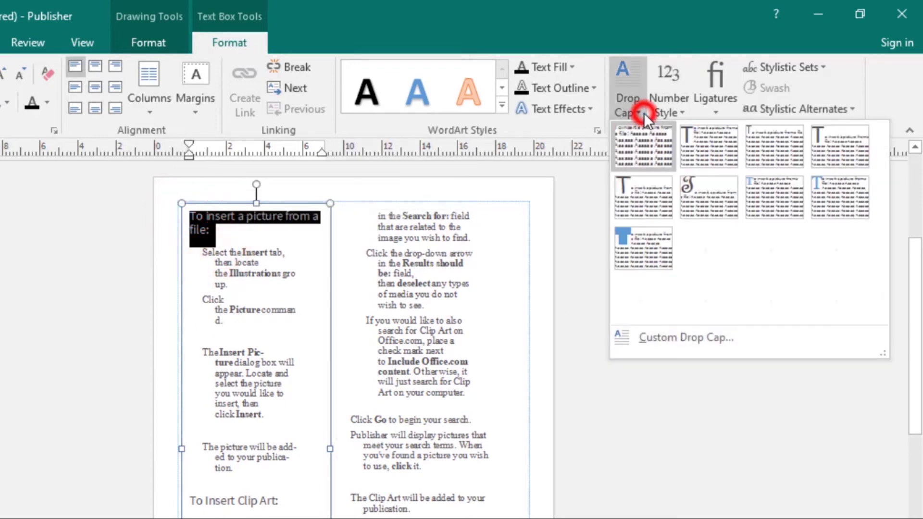
click(701, 187)
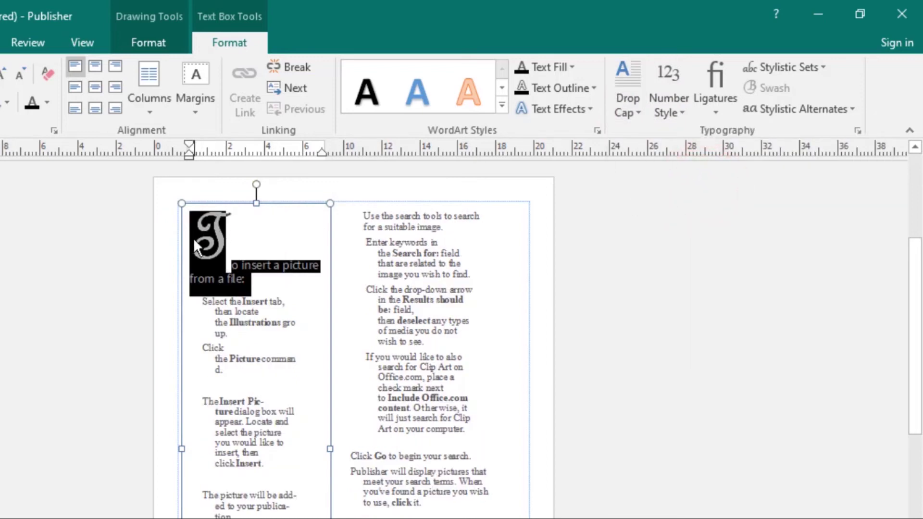
click(268, 284)
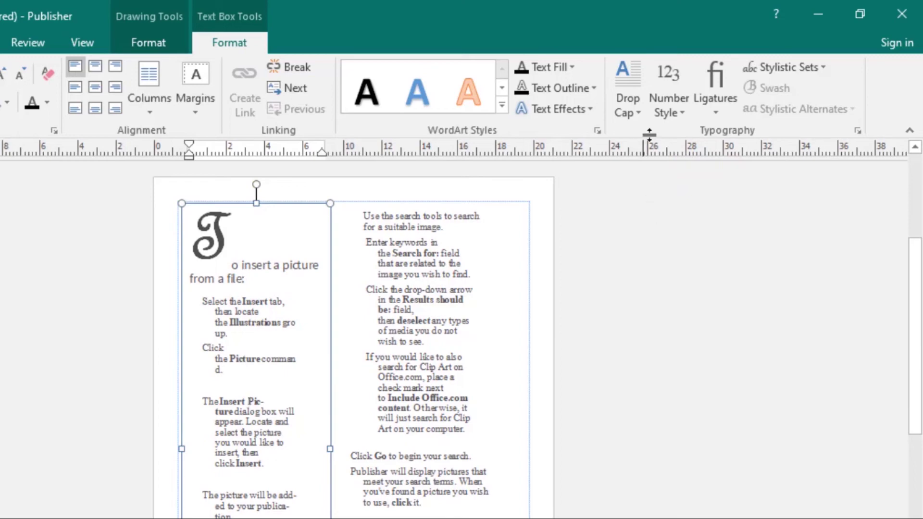
click(682, 113)
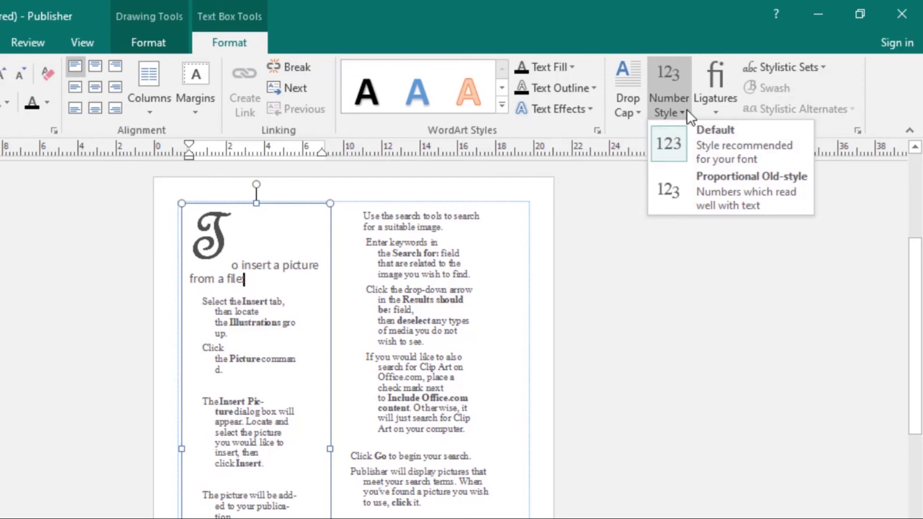
click(685, 109)
click(670, 298)
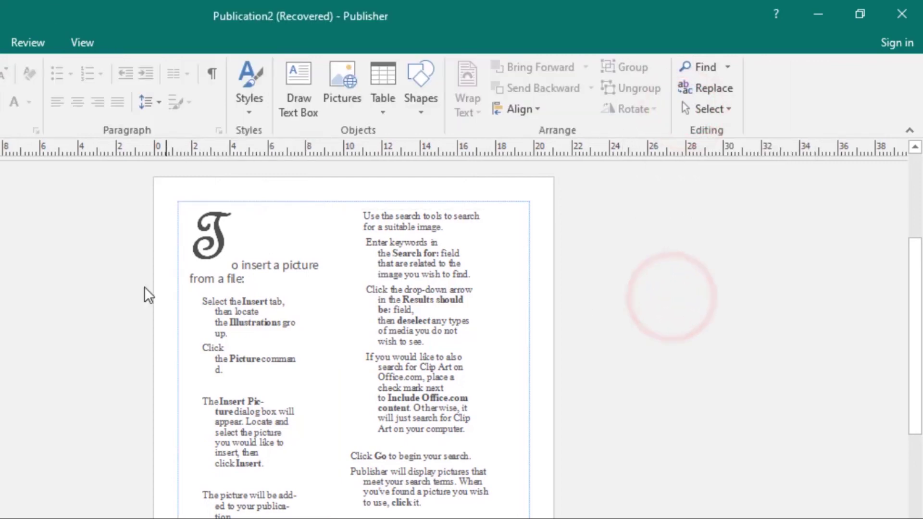
click(216, 318)
click(678, 113)
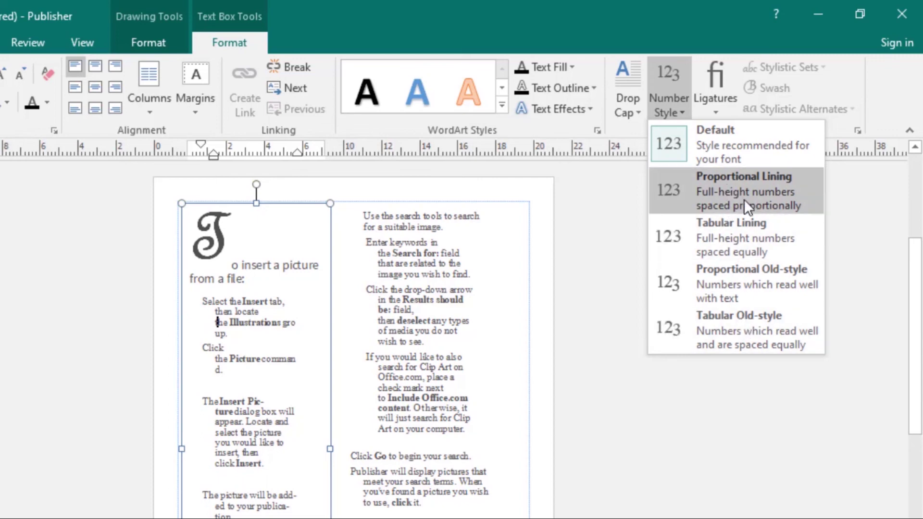
click(625, 289)
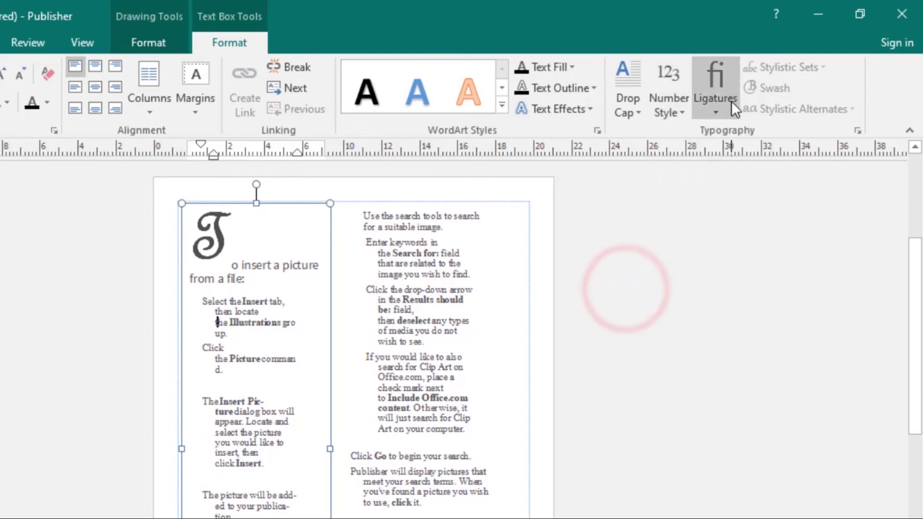